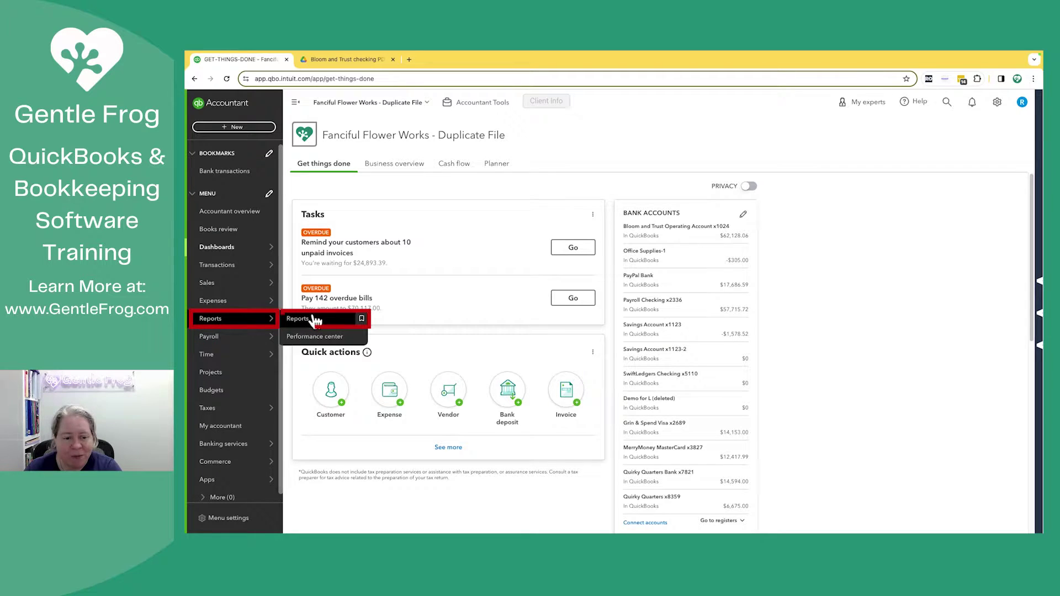
Go to Reports and search report names for 'reco' to surface Reconciliation Reports.
click(309, 320)
click(803, 216)
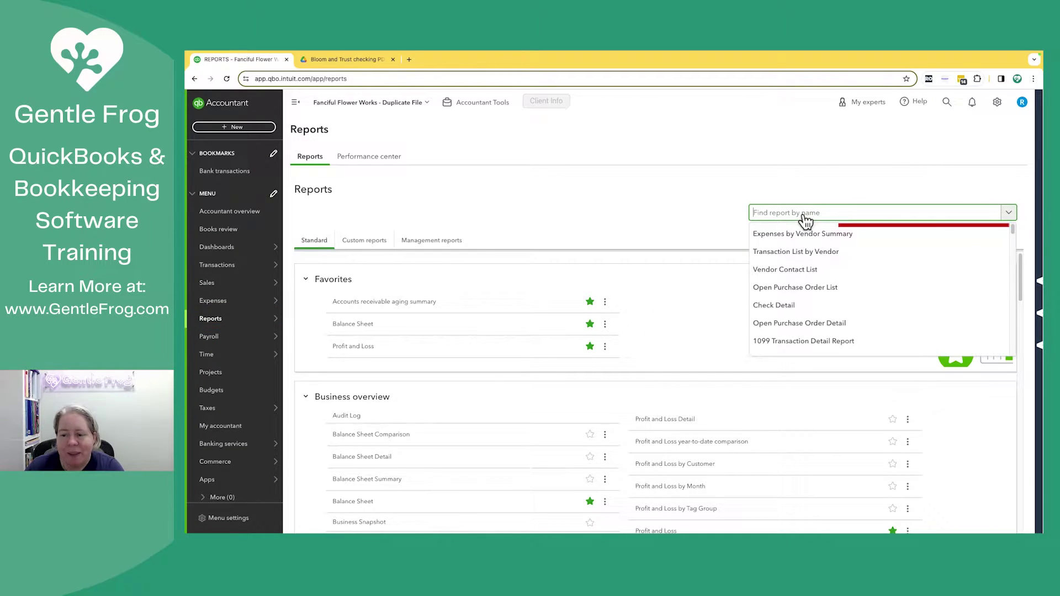
text(reco)
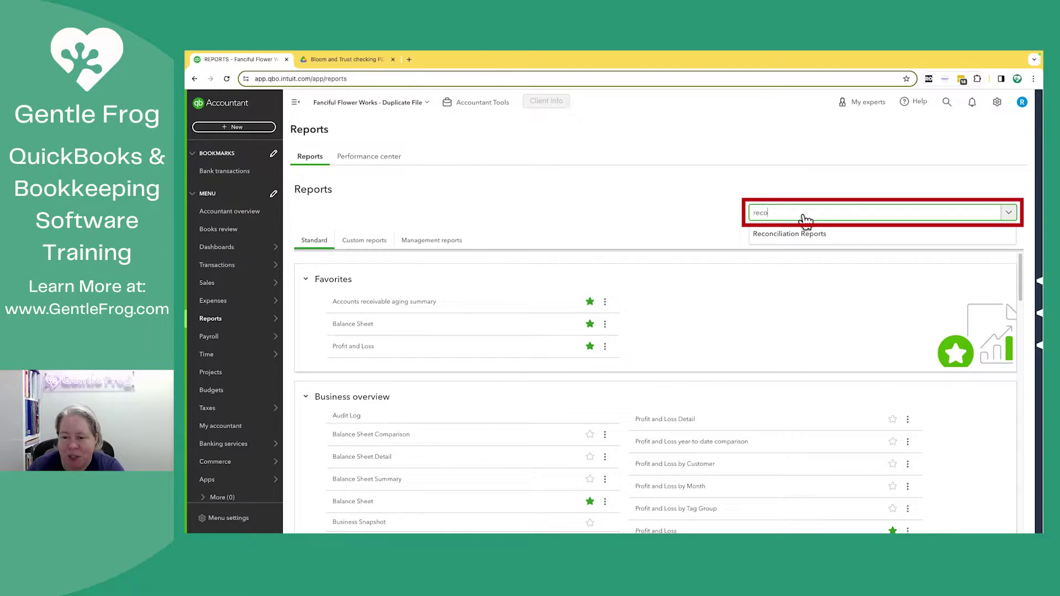
Open Reconciliation Reports and keep the Bloom and Trust operating account selected.
click(841, 241)
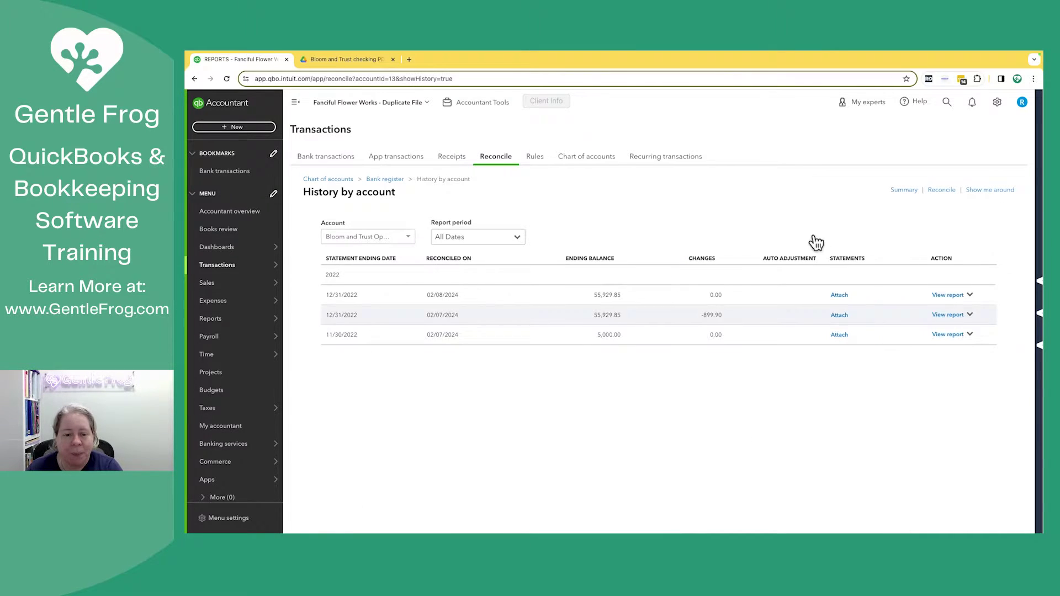
click(395, 241)
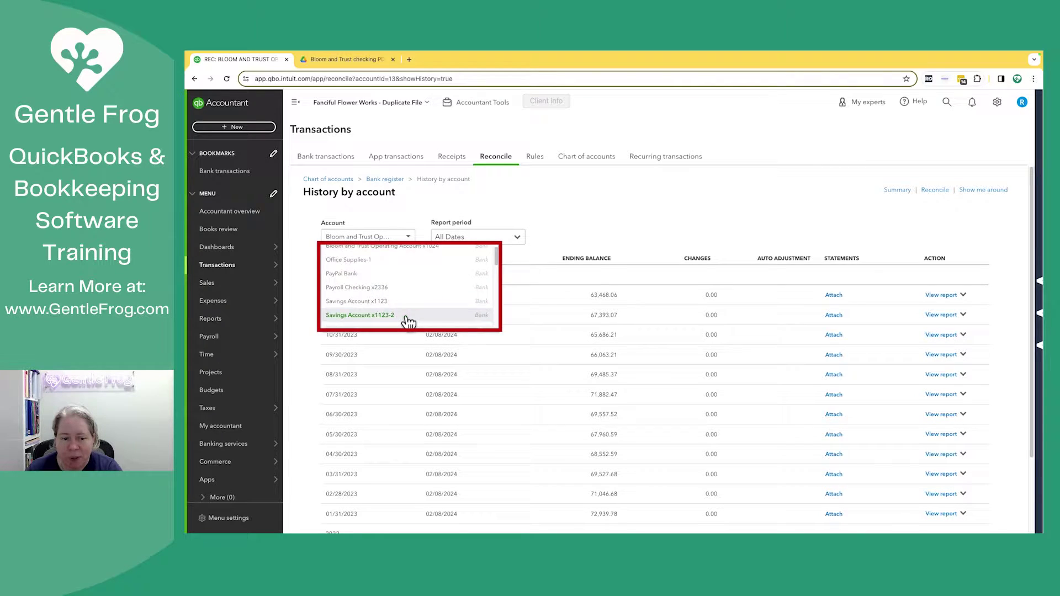
click(389, 251)
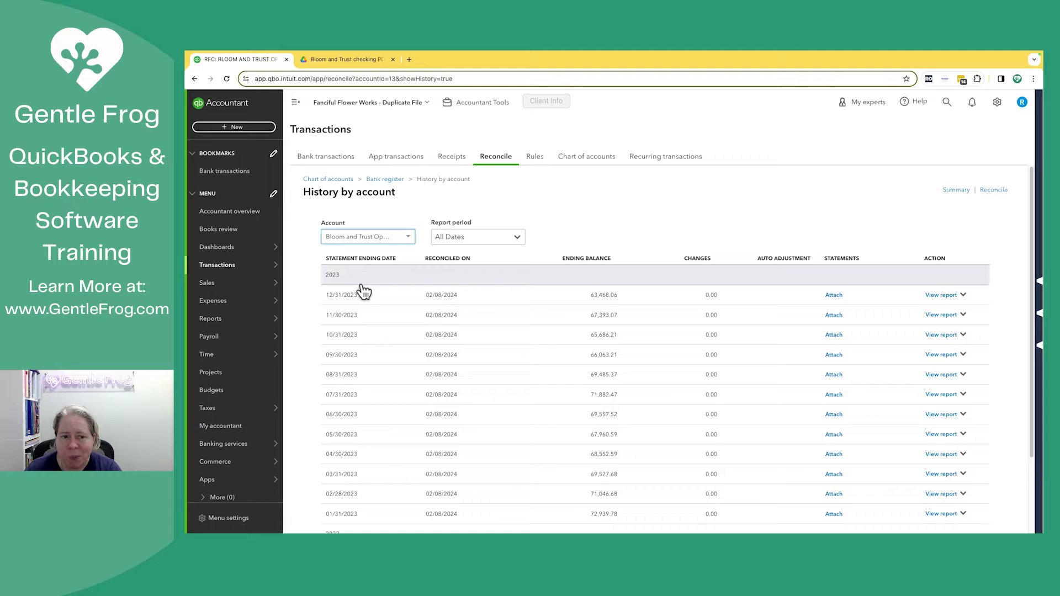
Check the period end date on the May 2023 Bloom and Trust statement in Drive.
click(358, 62)
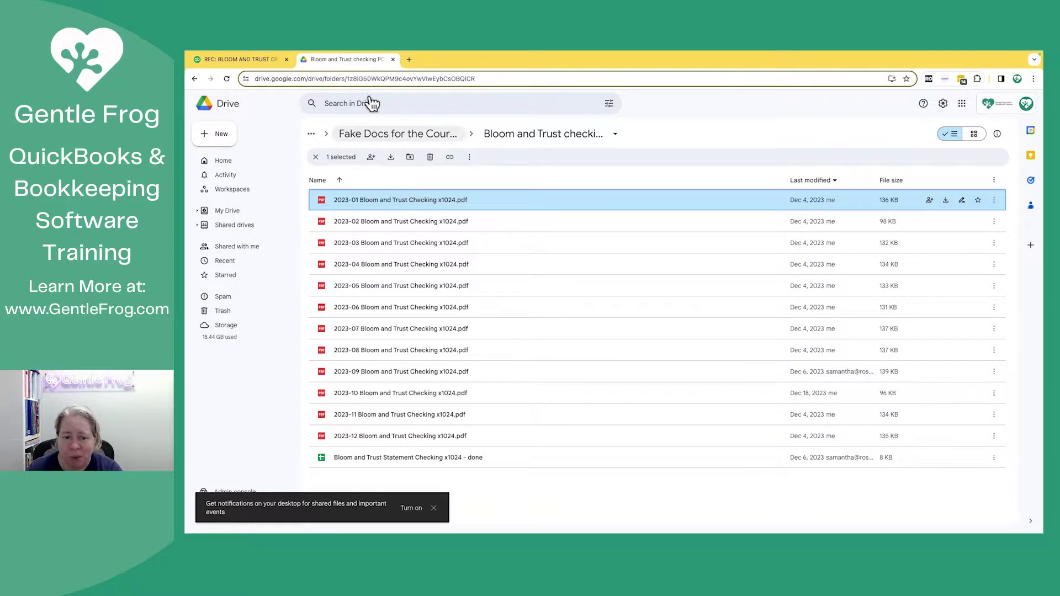
double_click(429, 285)
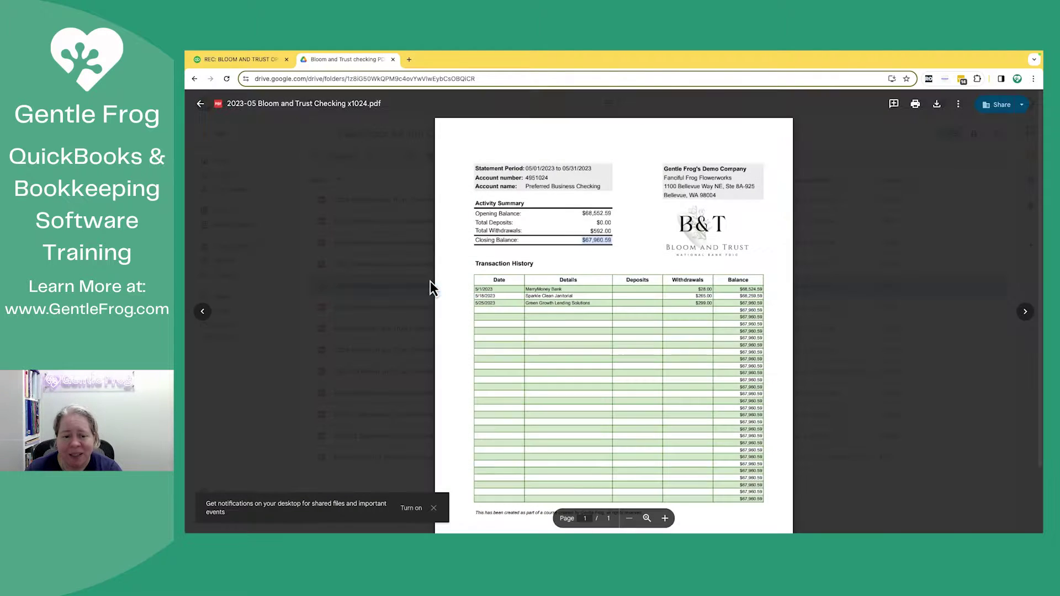
double_click(569, 167)
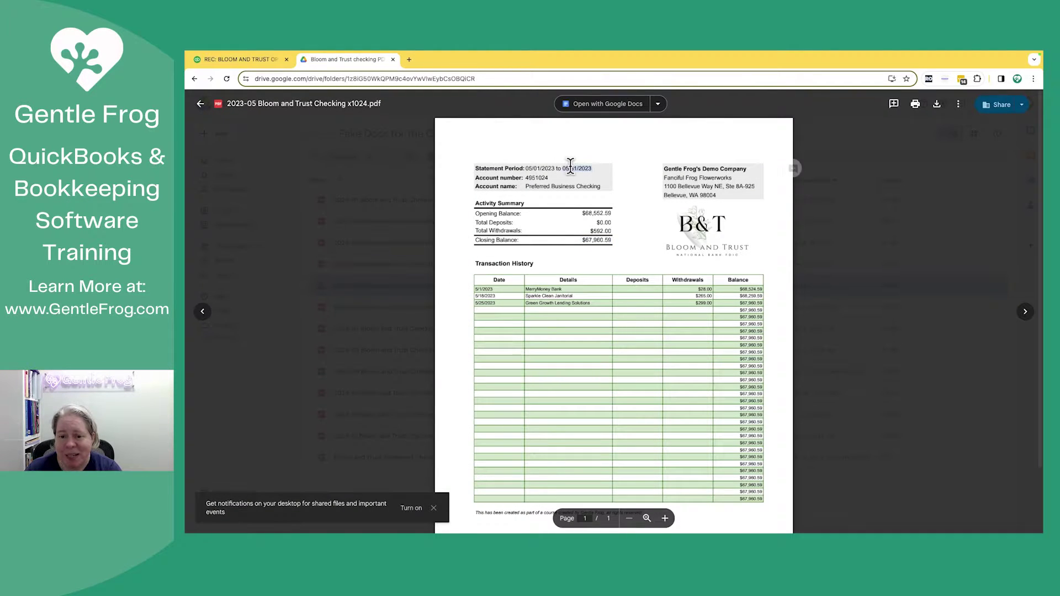
click(260, 59)
Open the 01/31/2023 reconciliation report and scroll through it to review the details.
scroll(422, 380, down, 2)
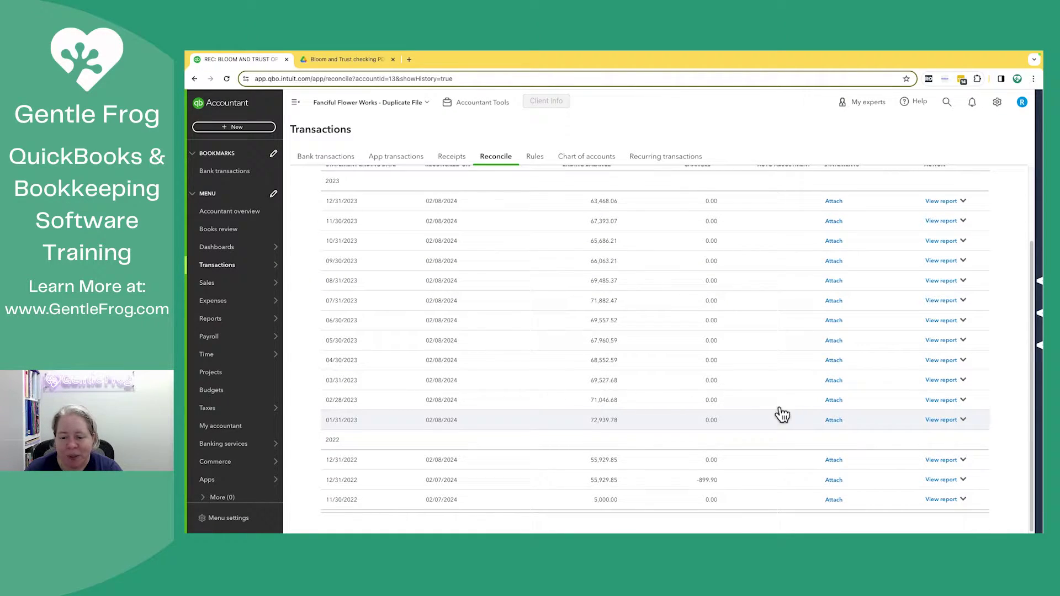
click(940, 421)
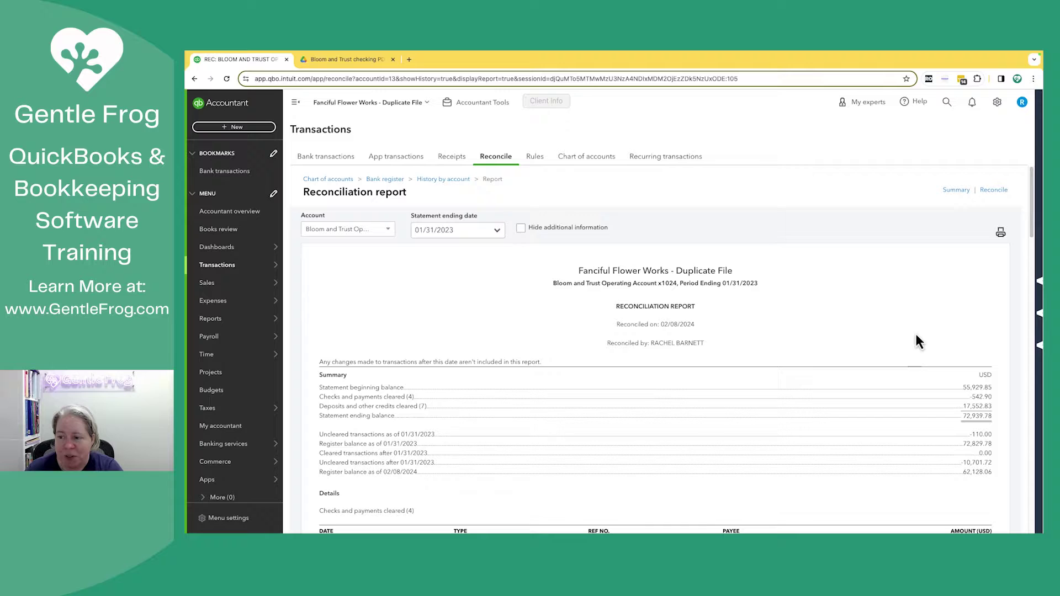
scroll(924, 327, down, 5)
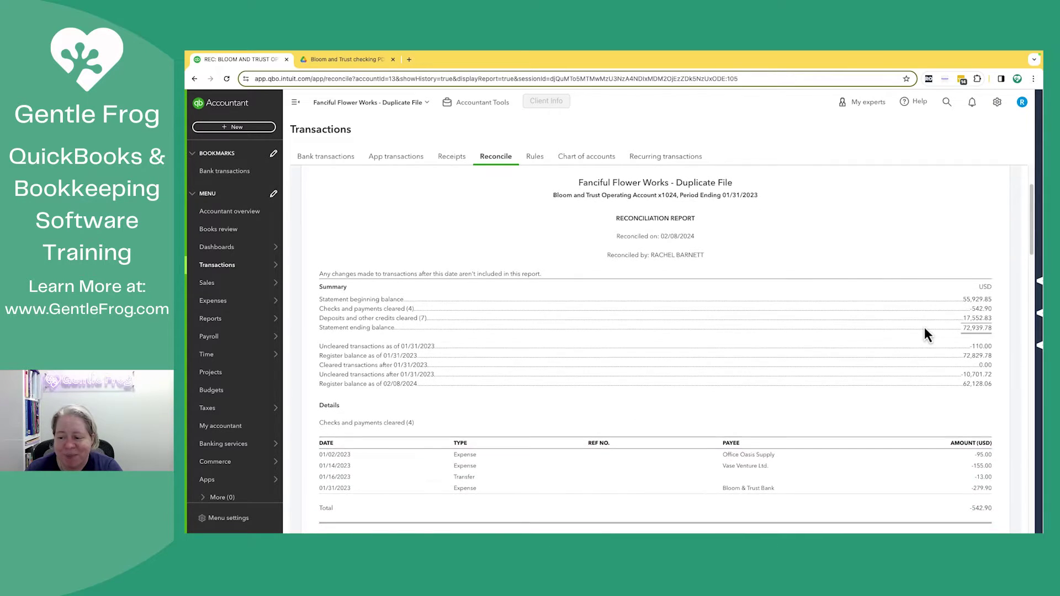
scroll(925, 328, down, 7)
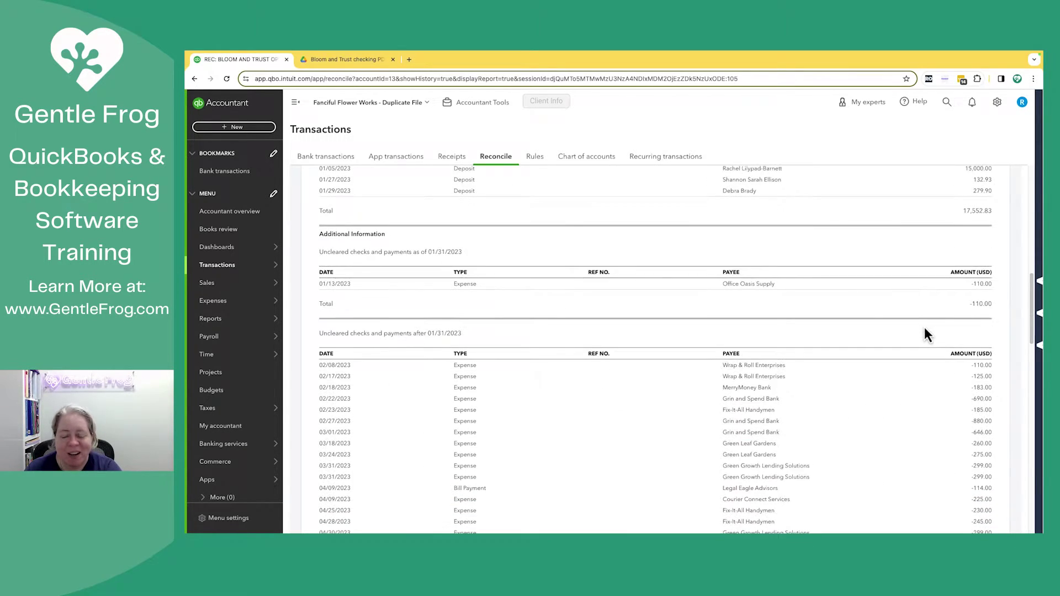
scroll(925, 329, down, 15)
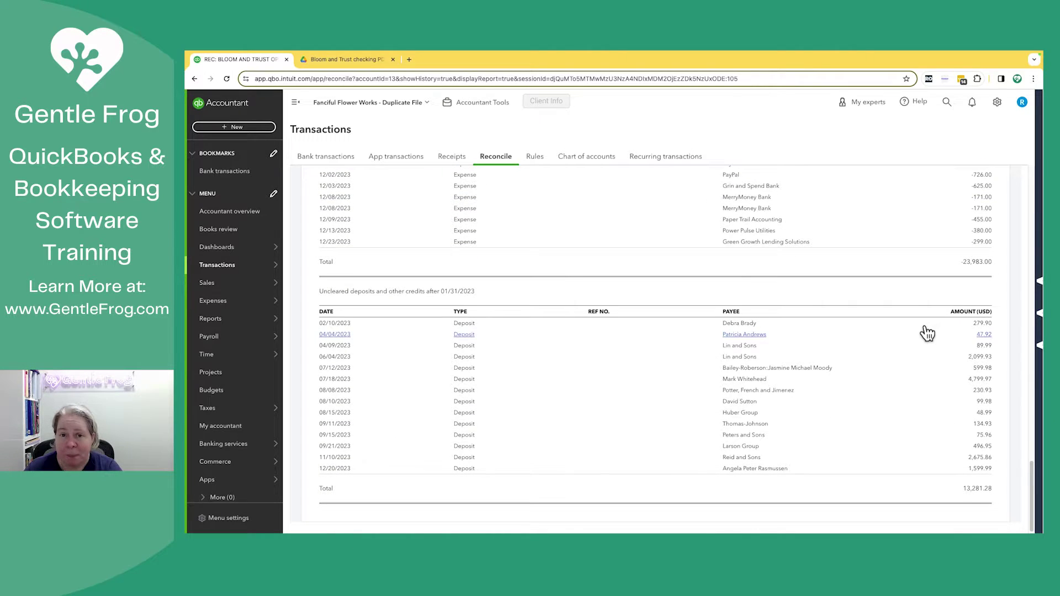
scroll(927, 331, up, 20)
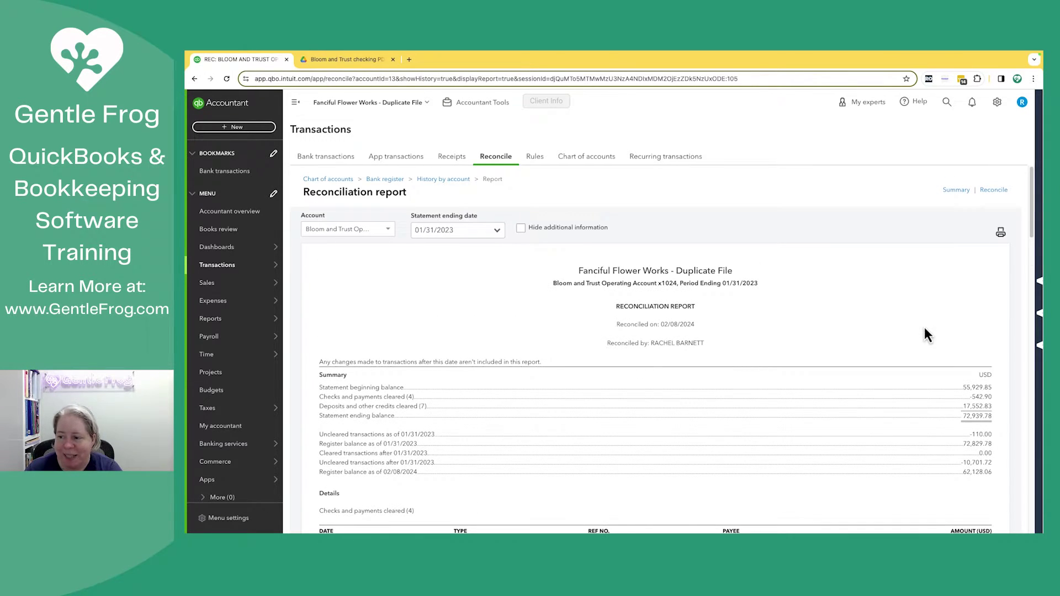
Print the full report to PDF, saving it as 'Recon Report 01-23' in Downloads.
click(1000, 233)
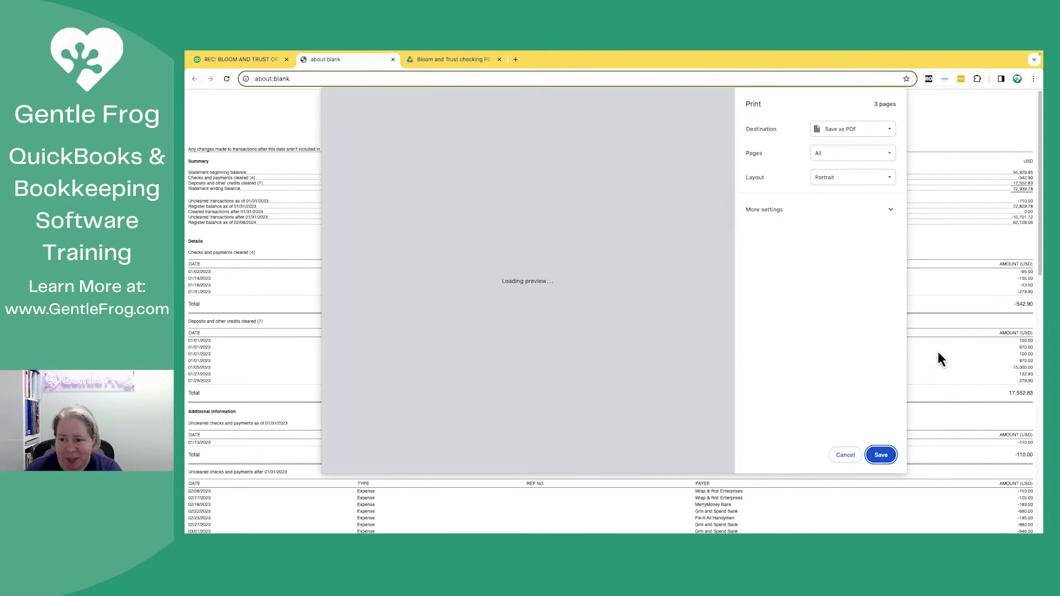
click(881, 455)
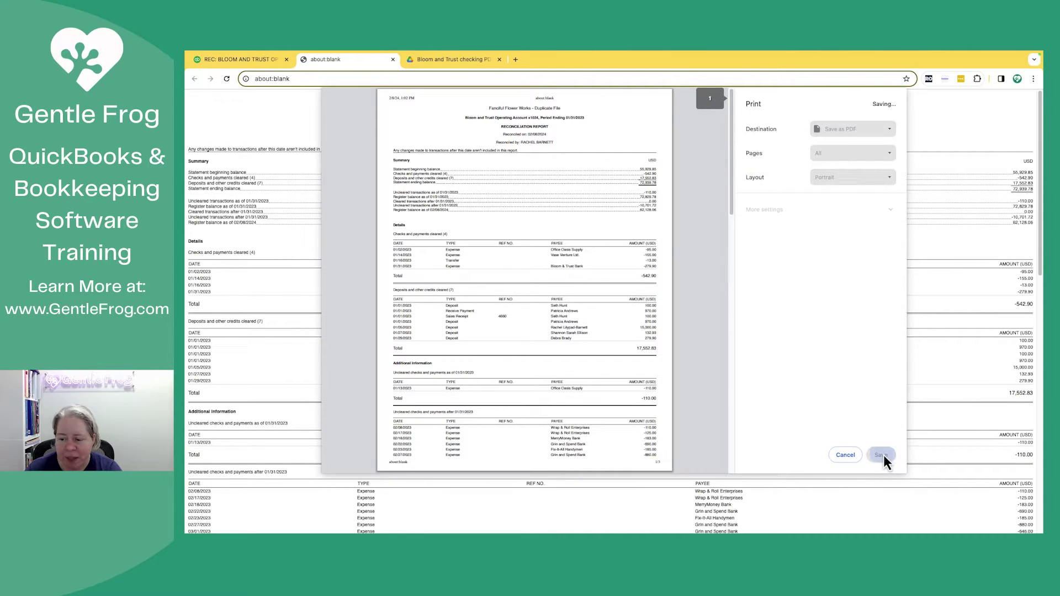
text(Re)
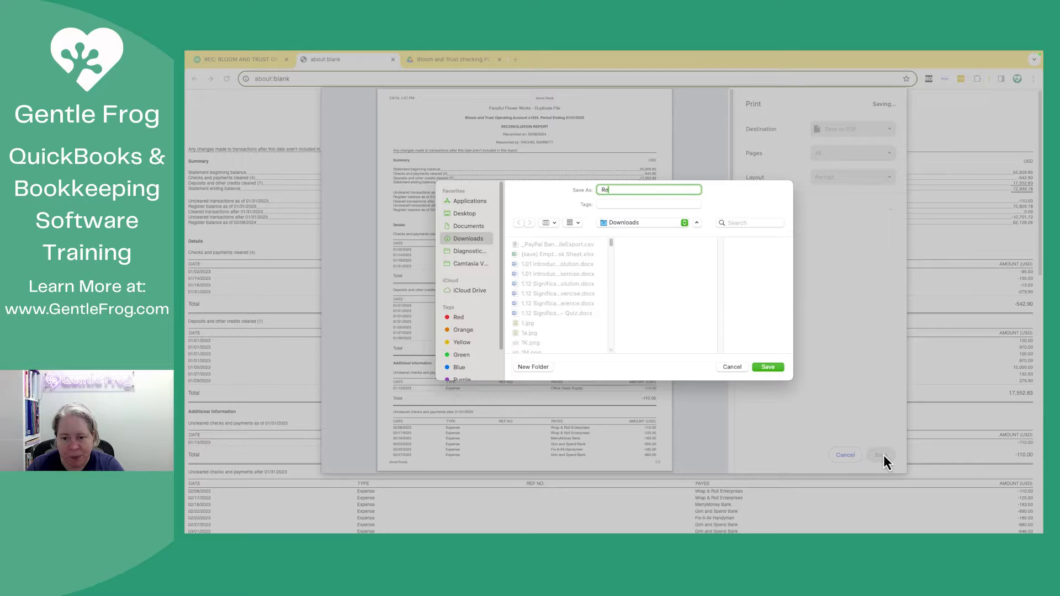
text(con Report 01-23)
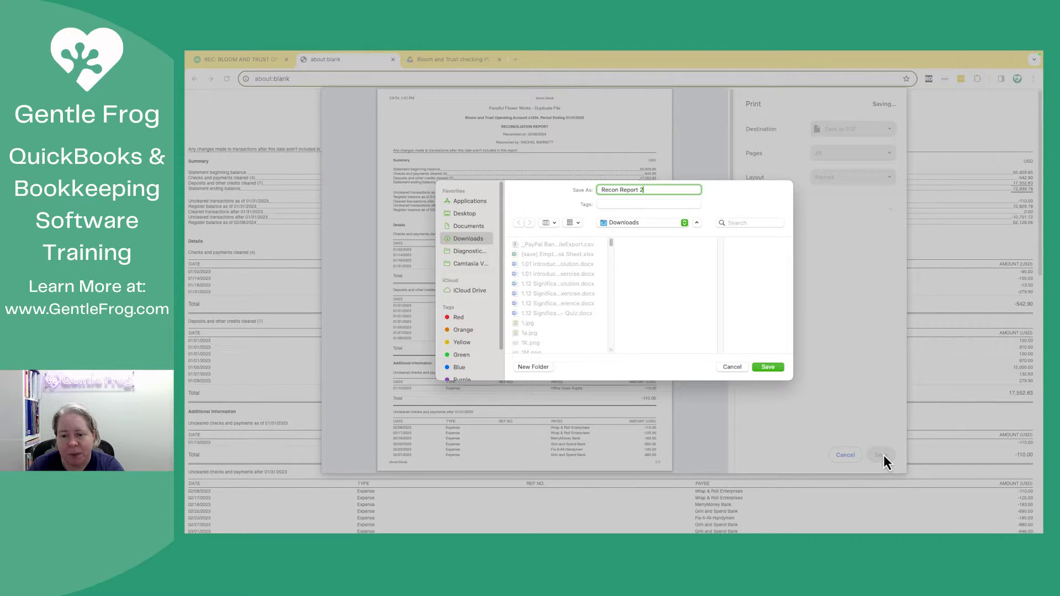
key(Return)
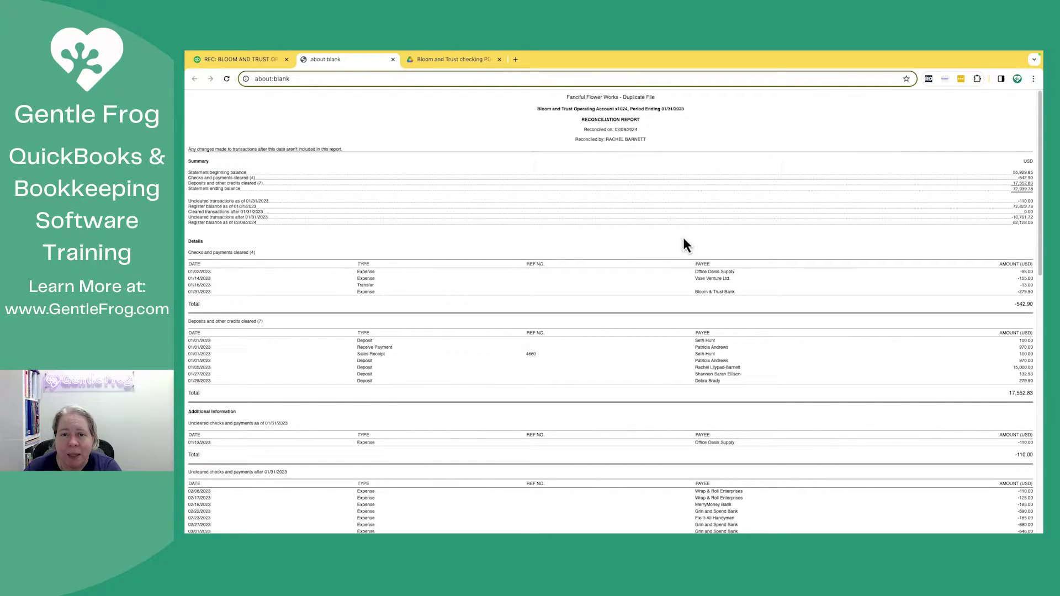
Enable Hide additional information on the 01/31/2023 report and scroll through to verify.
click(253, 62)
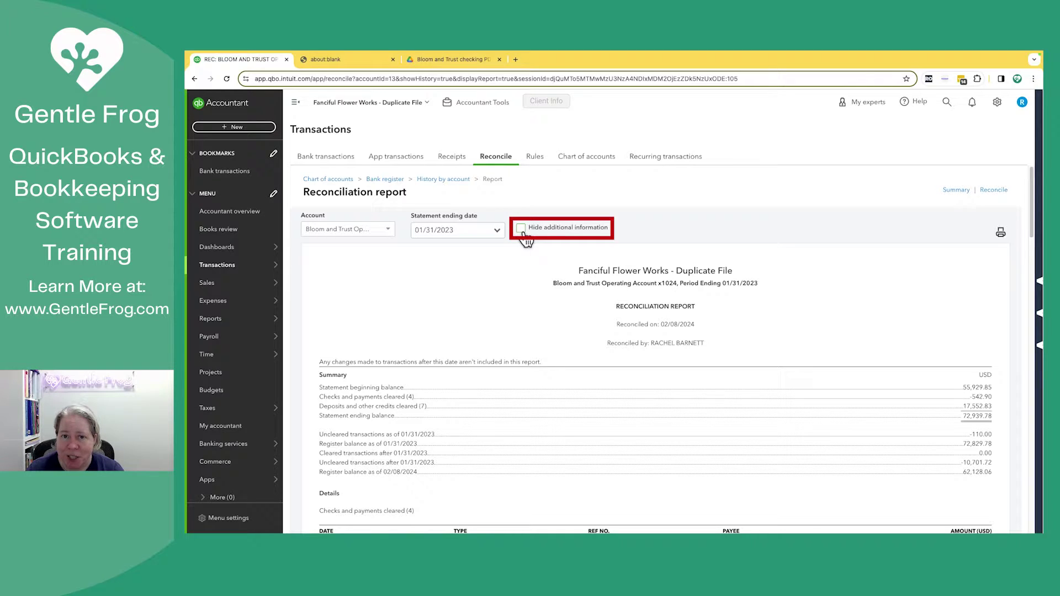
click(521, 229)
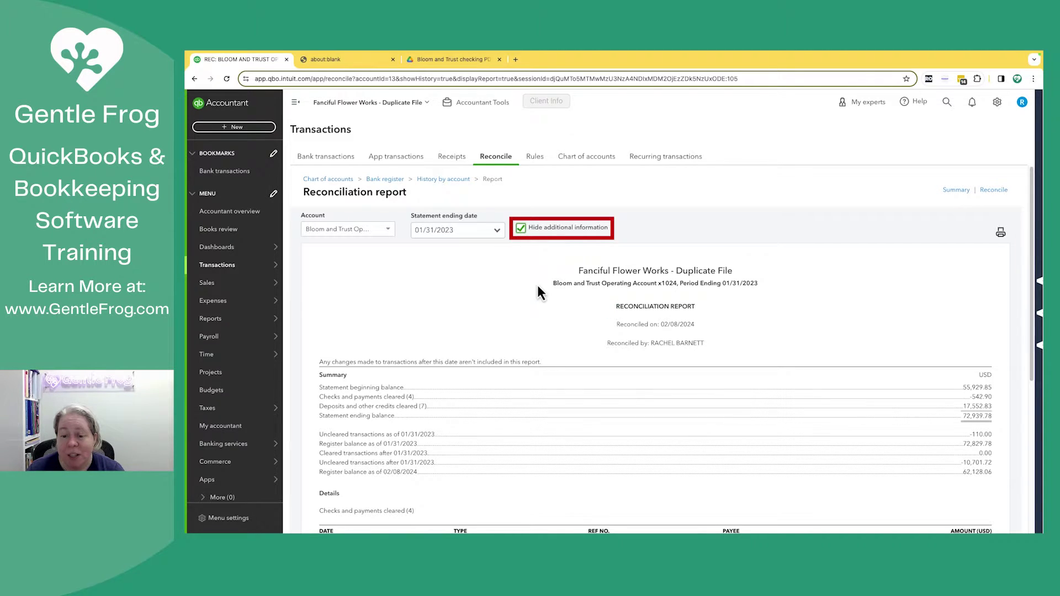
scroll(537, 284, down, 4)
scroll(538, 286, down, 1)
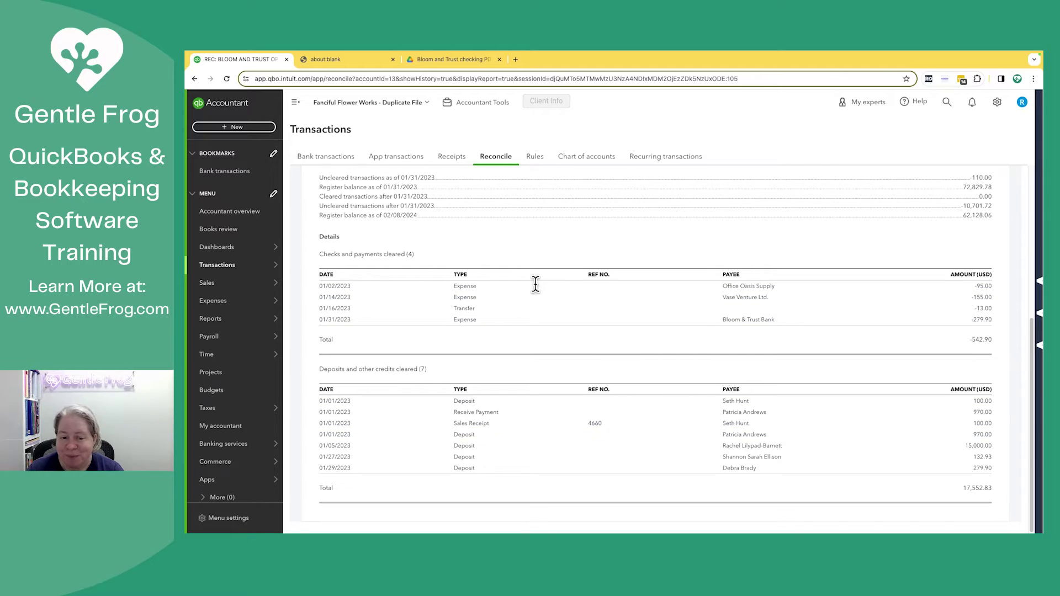
scroll(476, 321, up, 5)
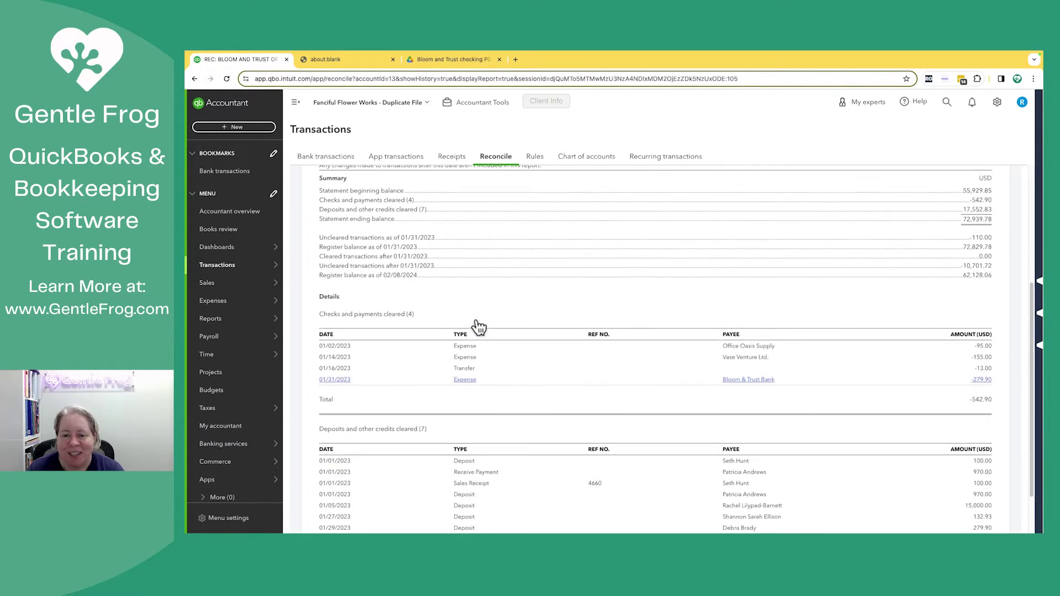
Print the summary-only report to PDF, saving it as 'Recon report 2 of 2' in Downloads.
click(1001, 235)
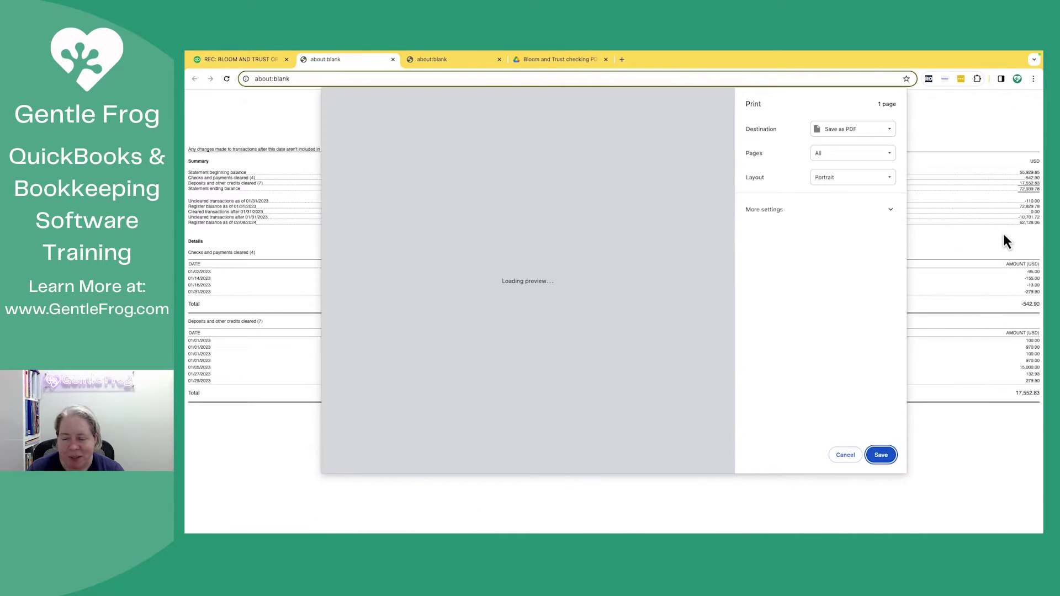
click(881, 454)
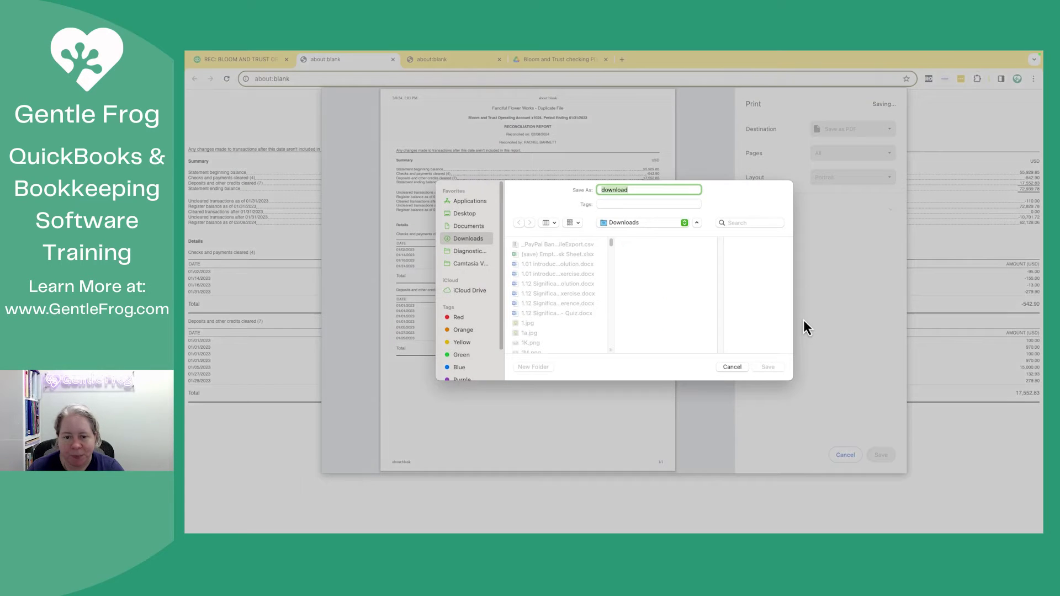
text(Recon report 2 of 2)
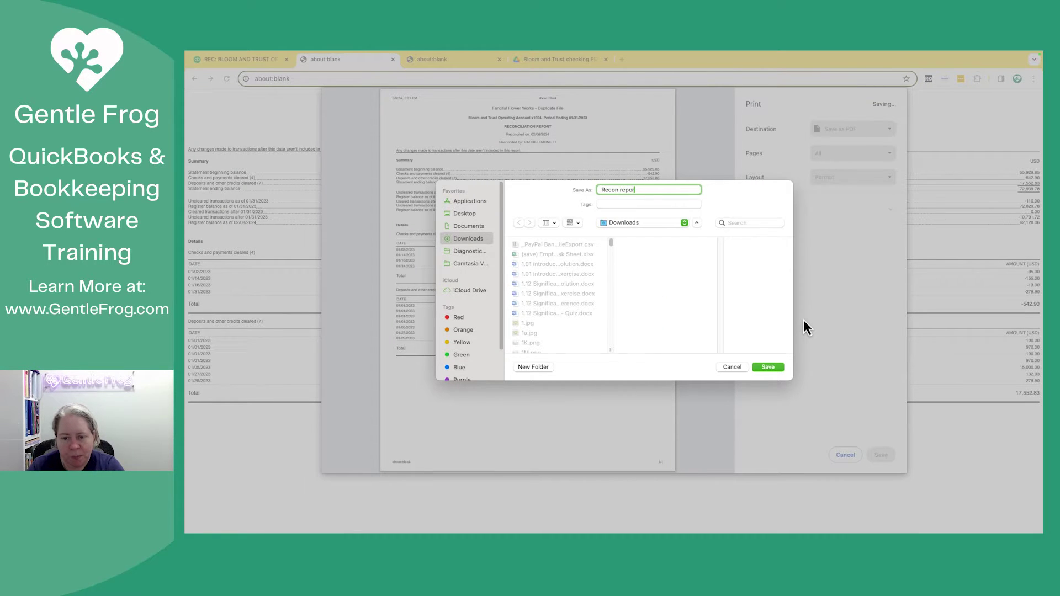
key(Return)
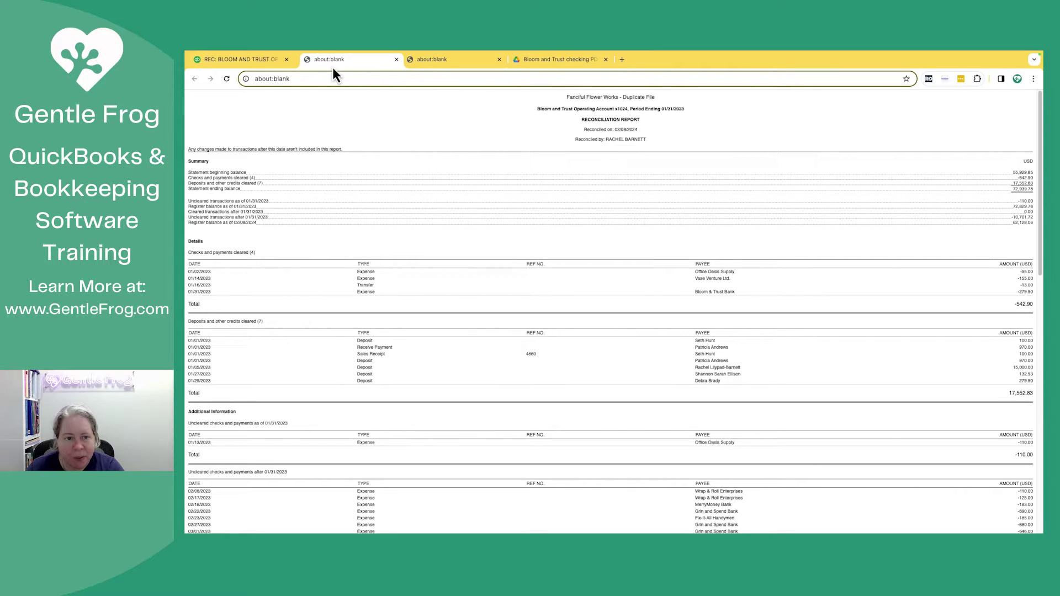
Compare the two report copies, highlighting the Additional Information section in the full one.
click(439, 62)
click(370, 64)
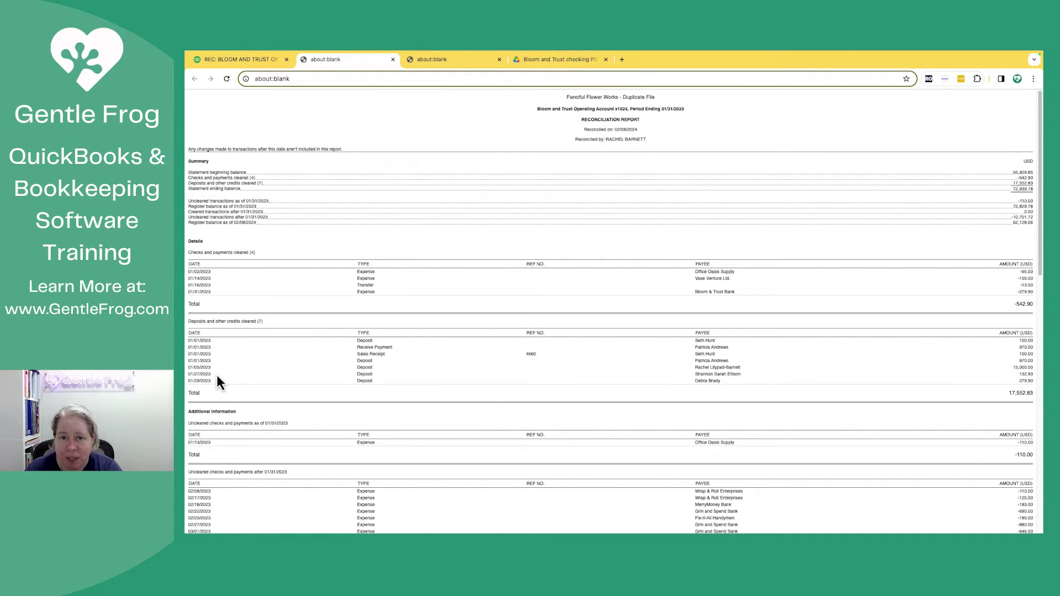
scroll(217, 378, down, 3)
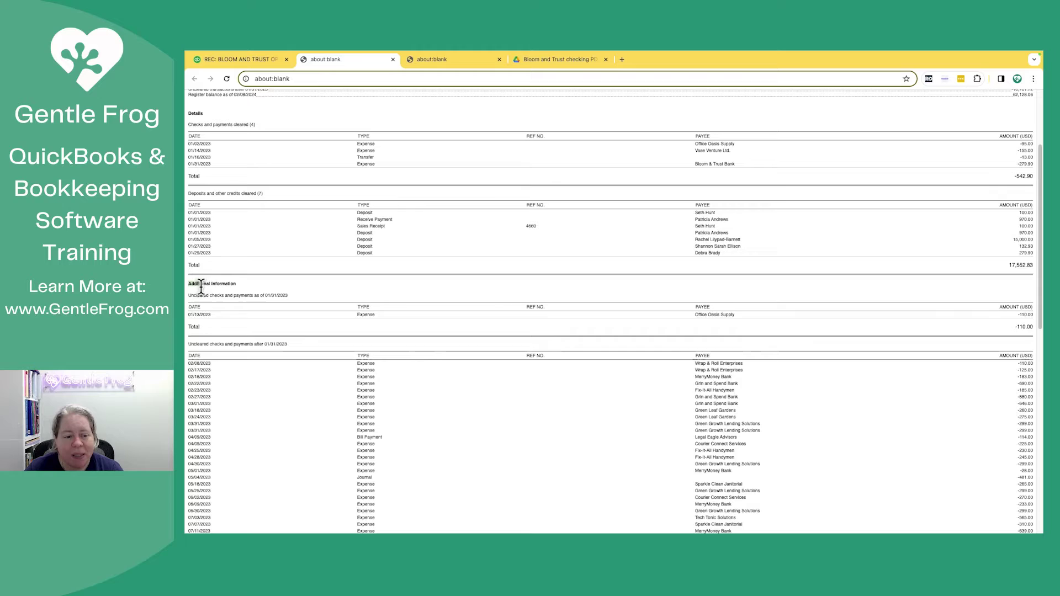
drag(188, 284, 256, 456)
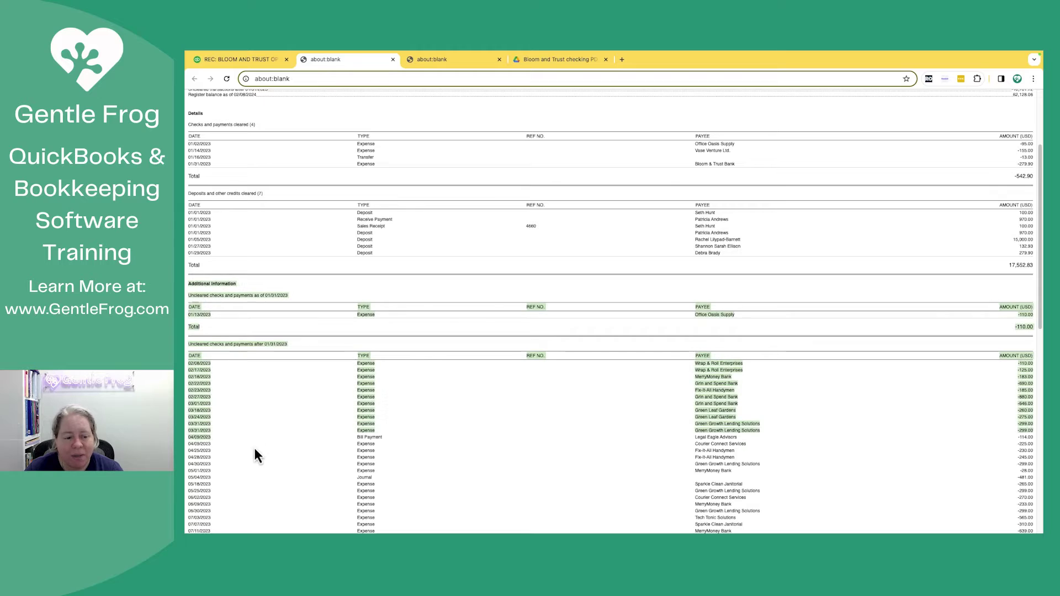
click(353, 300)
scroll(250, 357, up, 1)
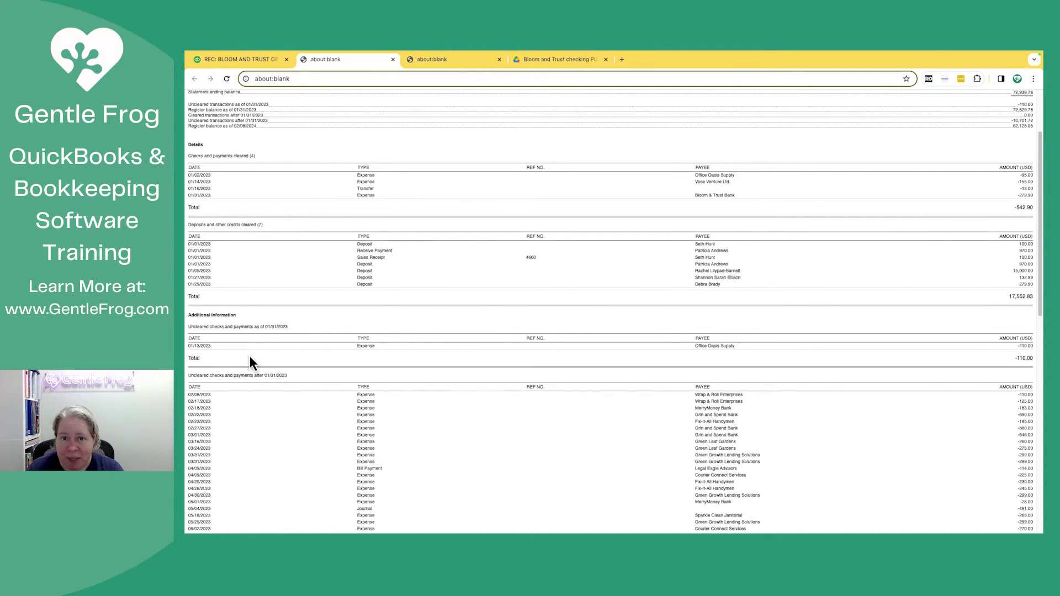
Scroll through both copies again, then return to the Bloom and Trust reconciliation report.
scroll(250, 363, down, 3)
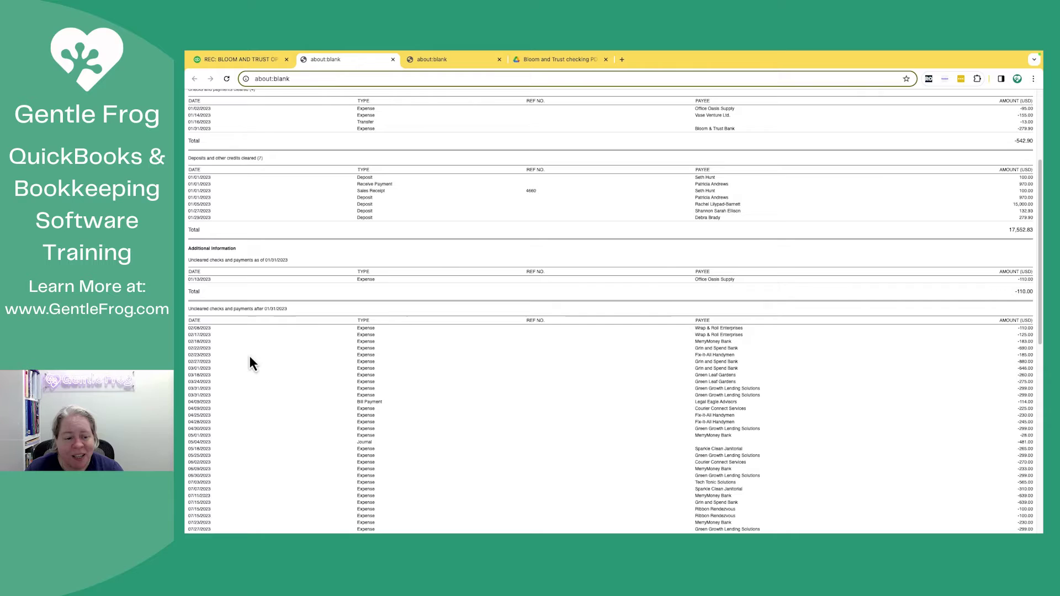
scroll(226, 443, down, 5)
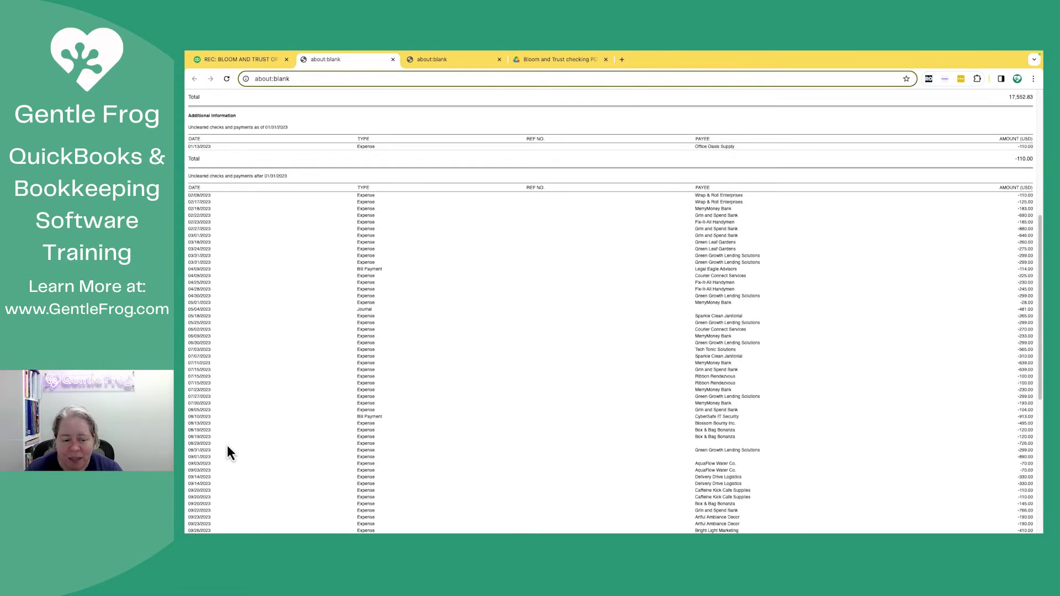
scroll(227, 445, down, 2)
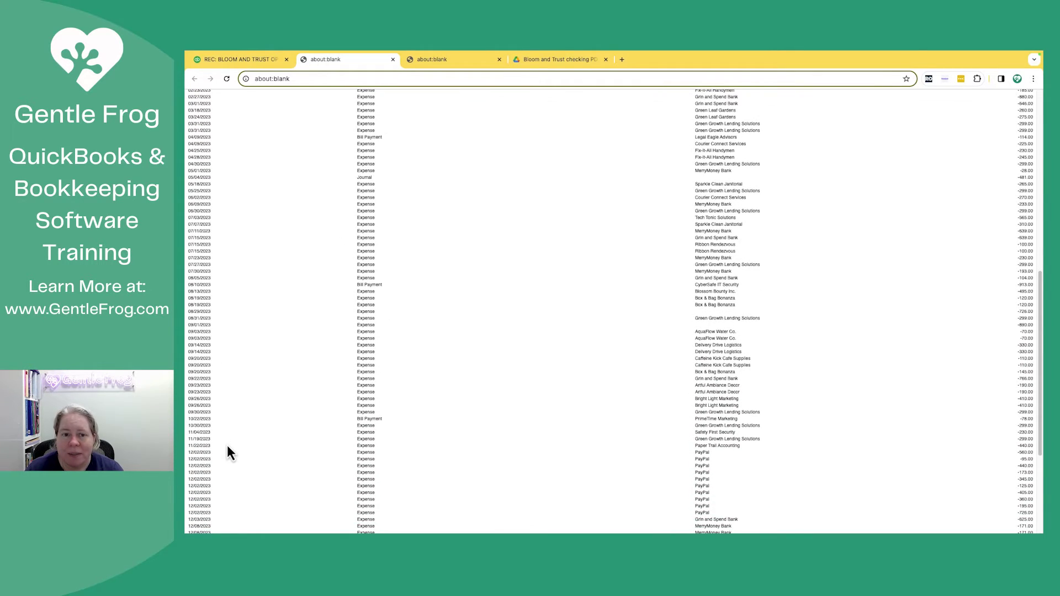
click(447, 59)
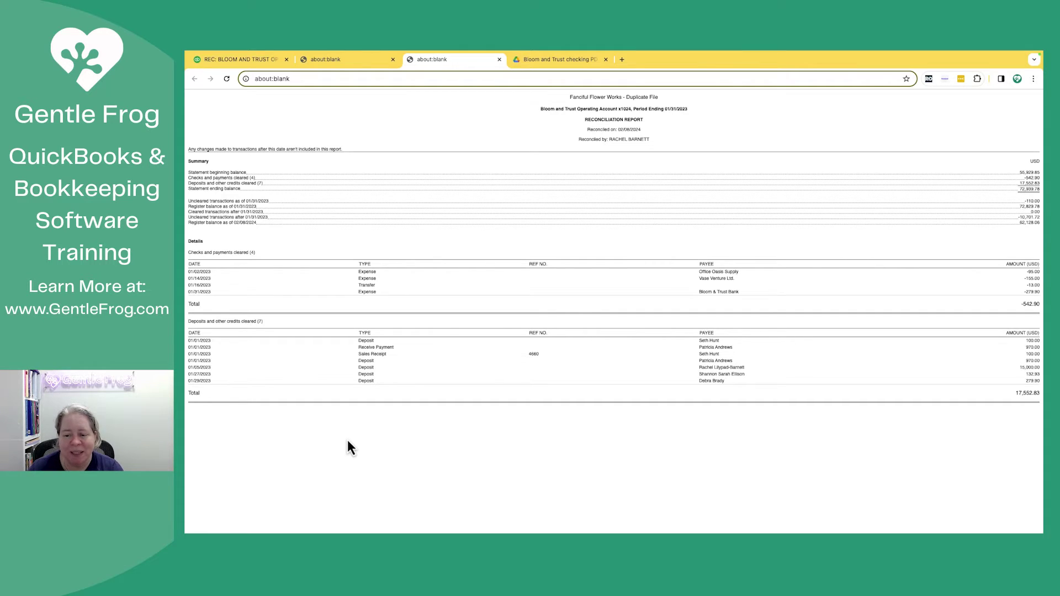
click(350, 58)
scroll(325, 127, up, 15)
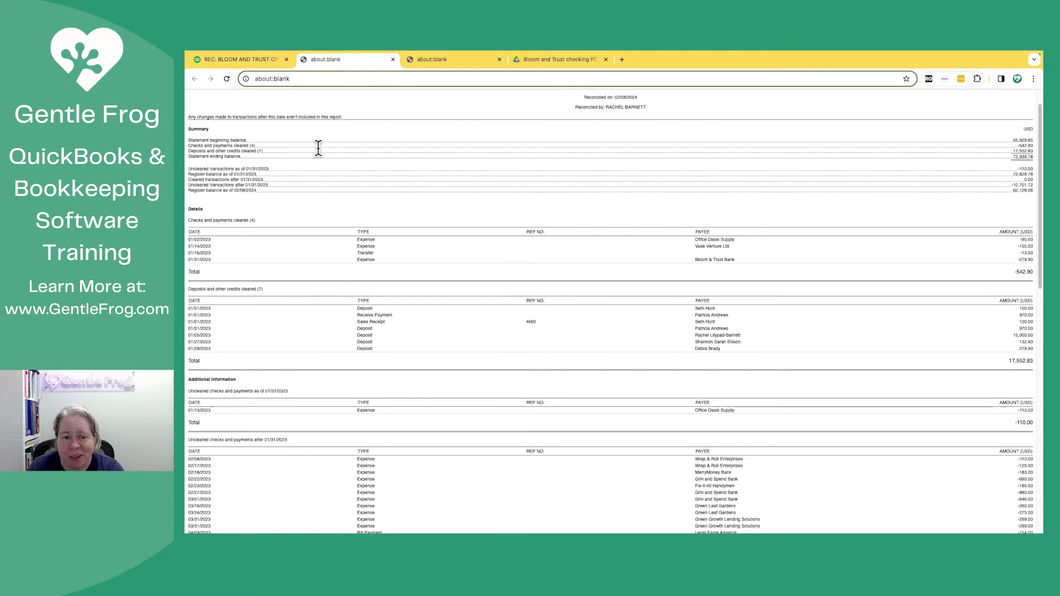
click(263, 63)
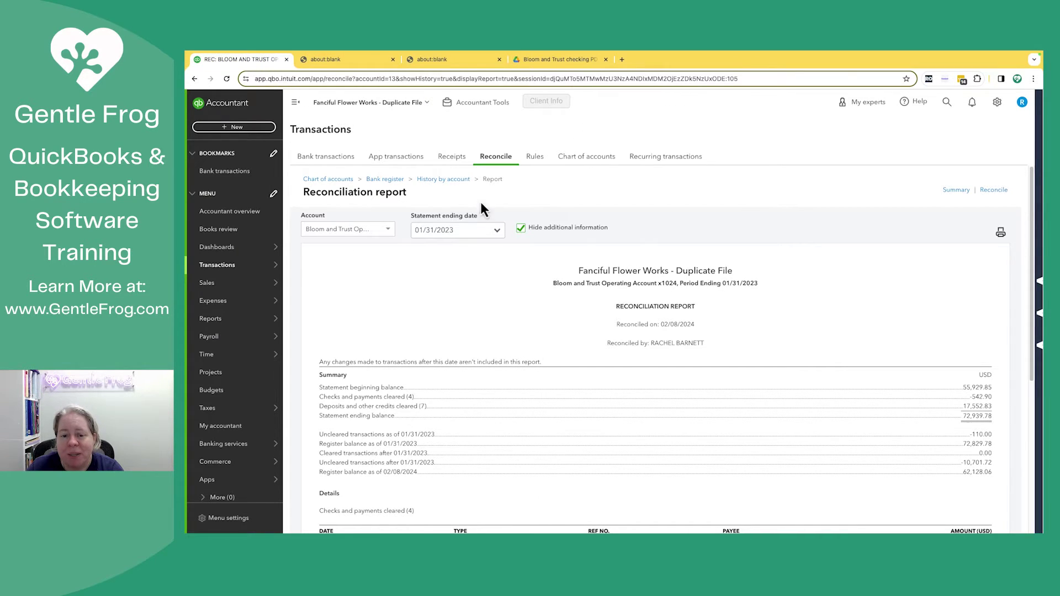
click(521, 229)
scroll(541, 287, down, 10)
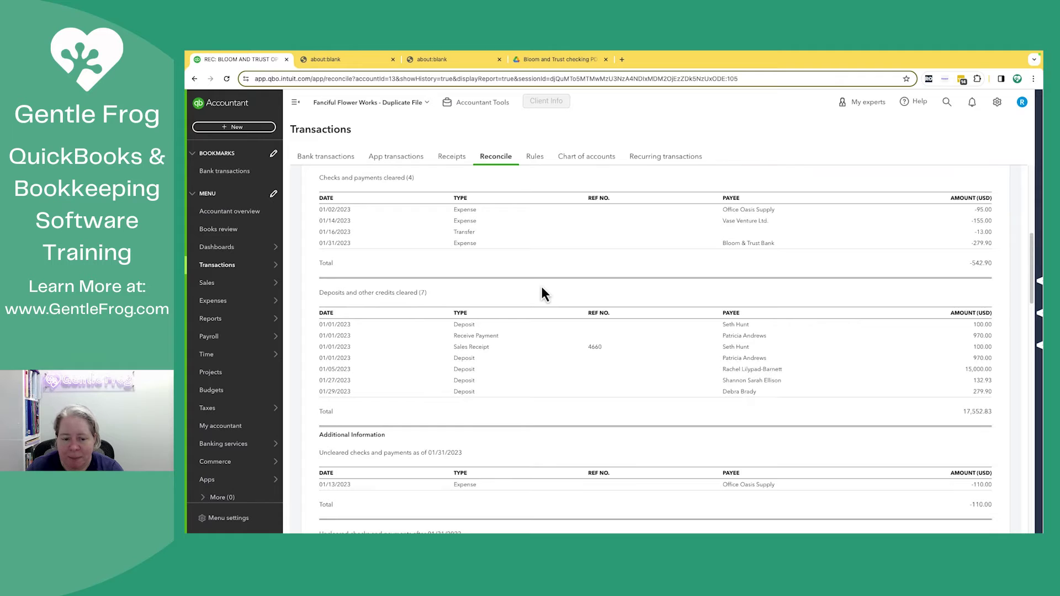
scroll(542, 287, down, 15)
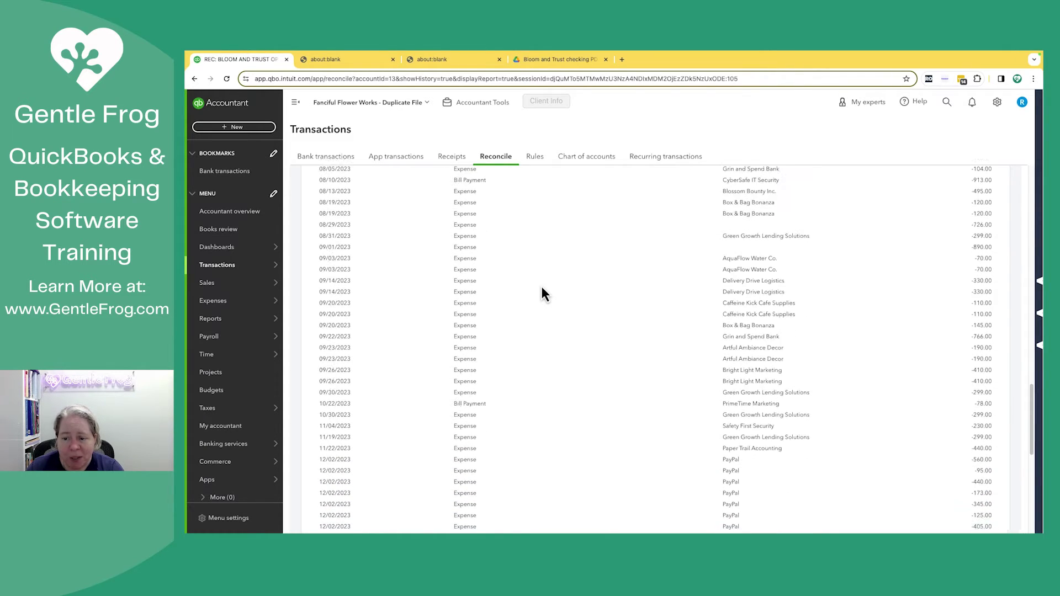
scroll(541, 286, up, 20)
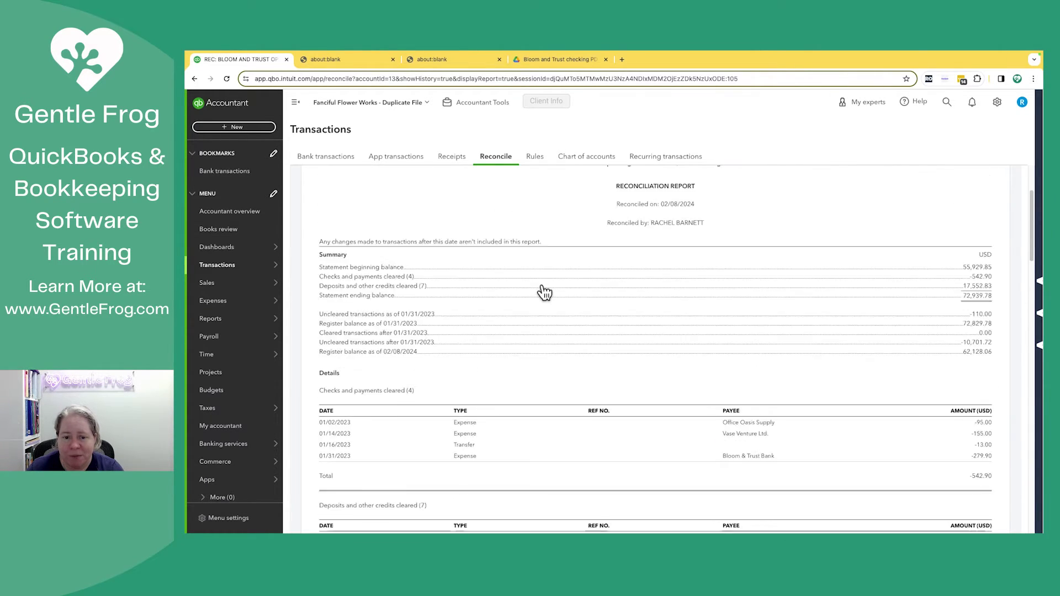
click(522, 229)
scroll(539, 266, down, 5)
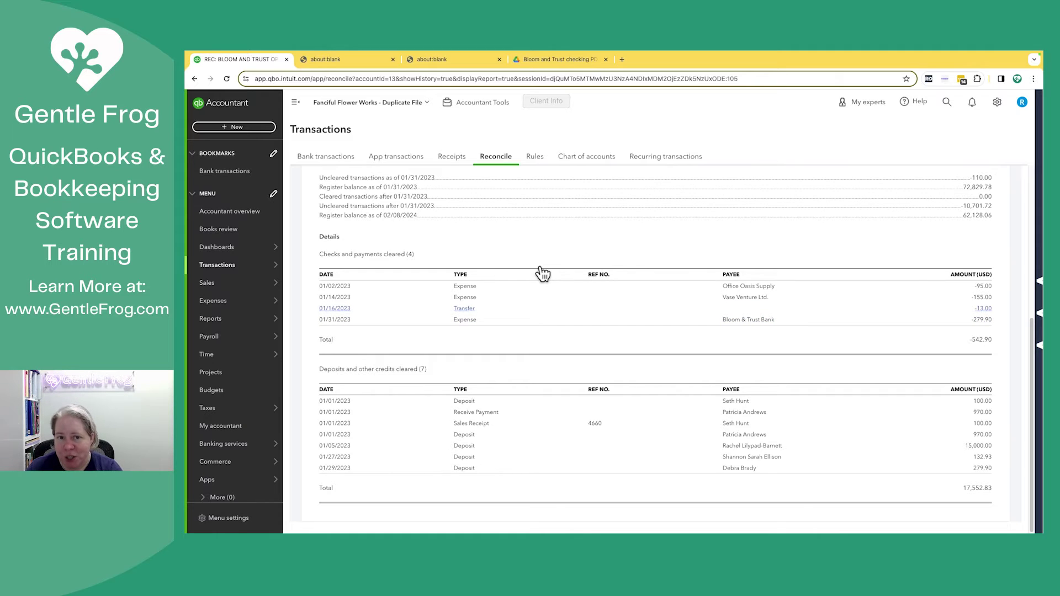
Close the May statement and open the 2023-01 Bloom and Trust statement, zoomed in twice.
click(553, 59)
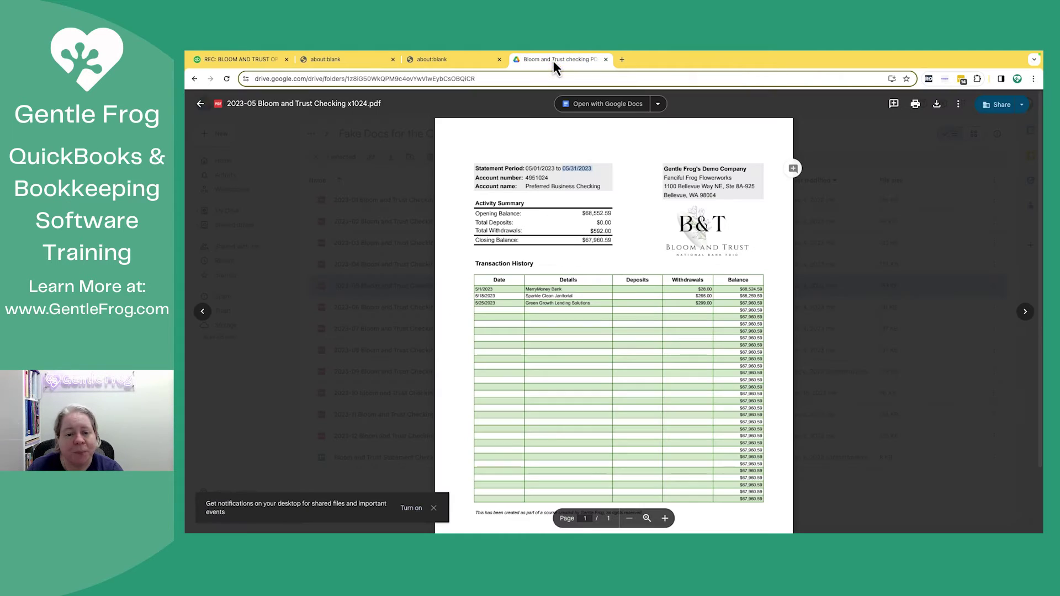
key(Escape)
double_click(415, 202)
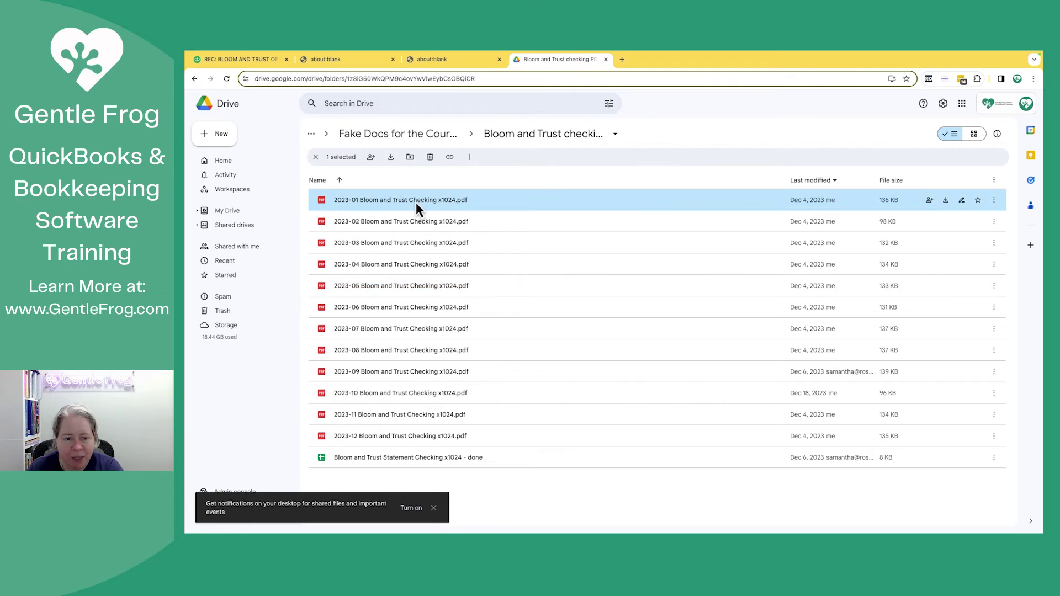
click(665, 517)
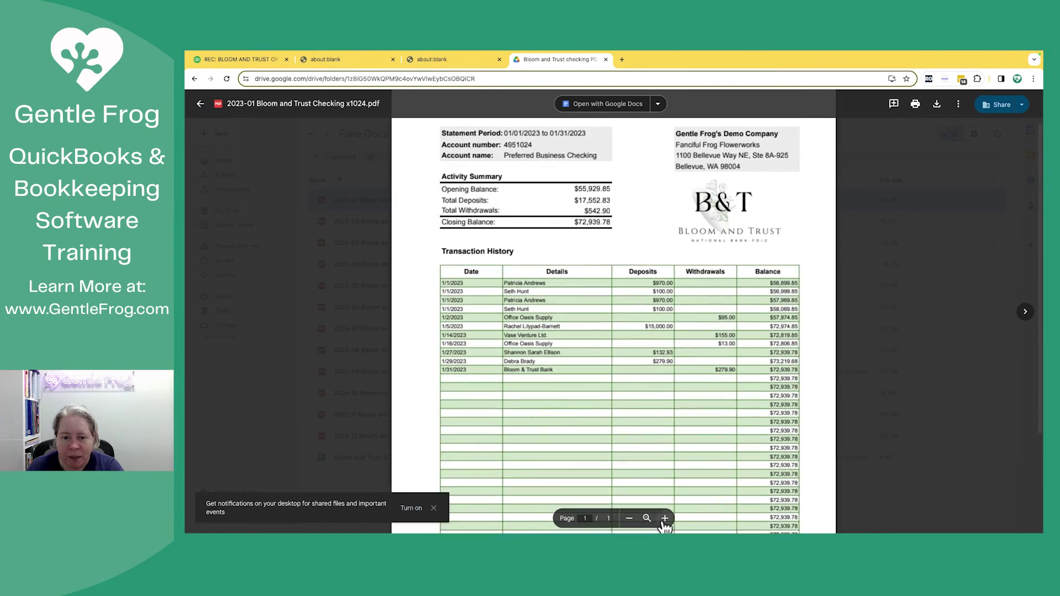
click(664, 518)
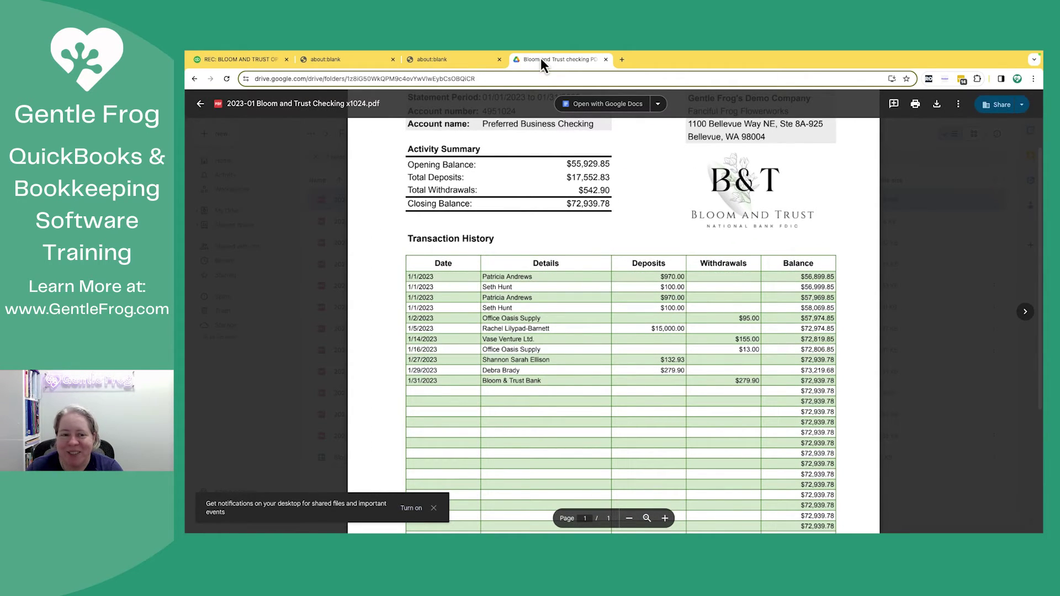
Cross-check the statement's $17,552.83 deposits and $542.90 withdrawals against the reconciliation report.
click(254, 61)
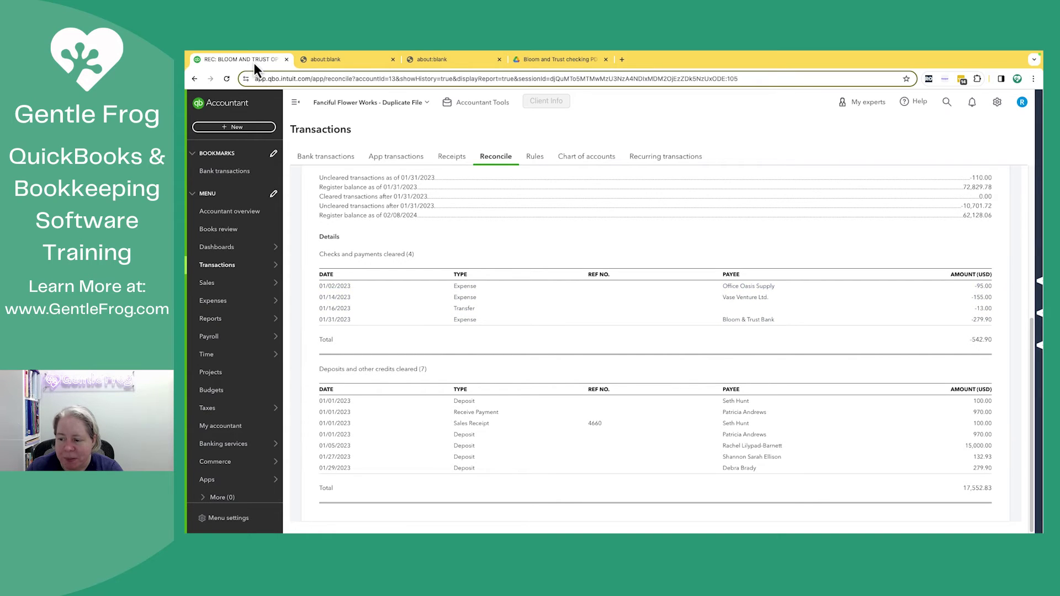
click(548, 66)
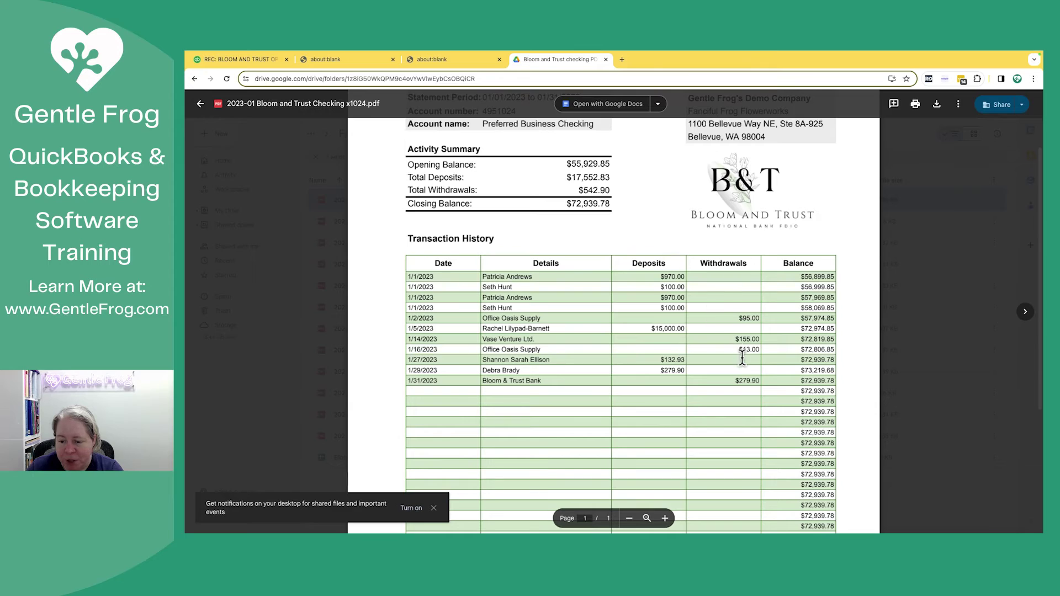
click(251, 65)
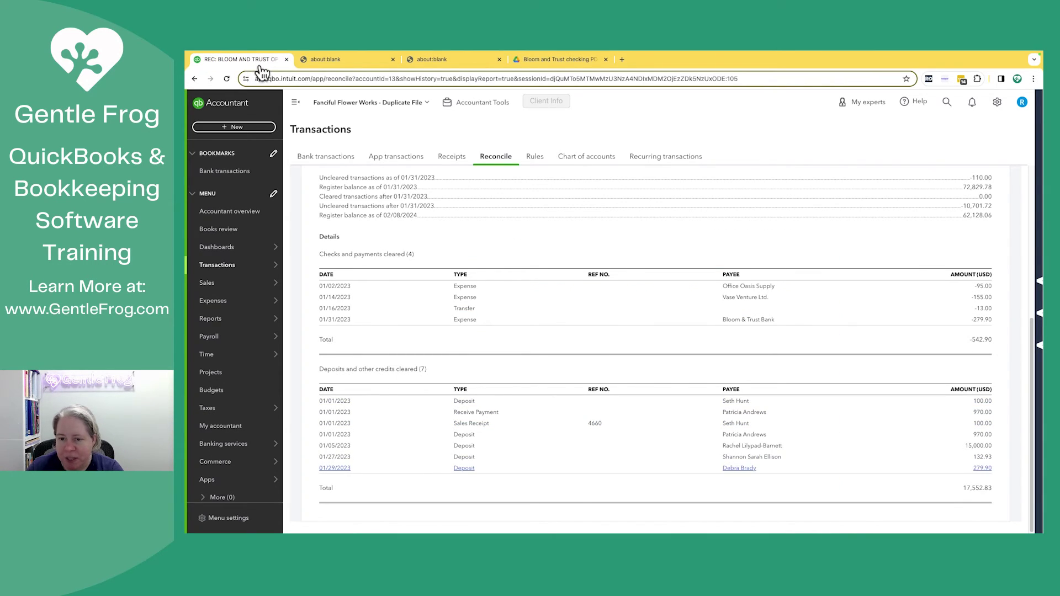
click(555, 66)
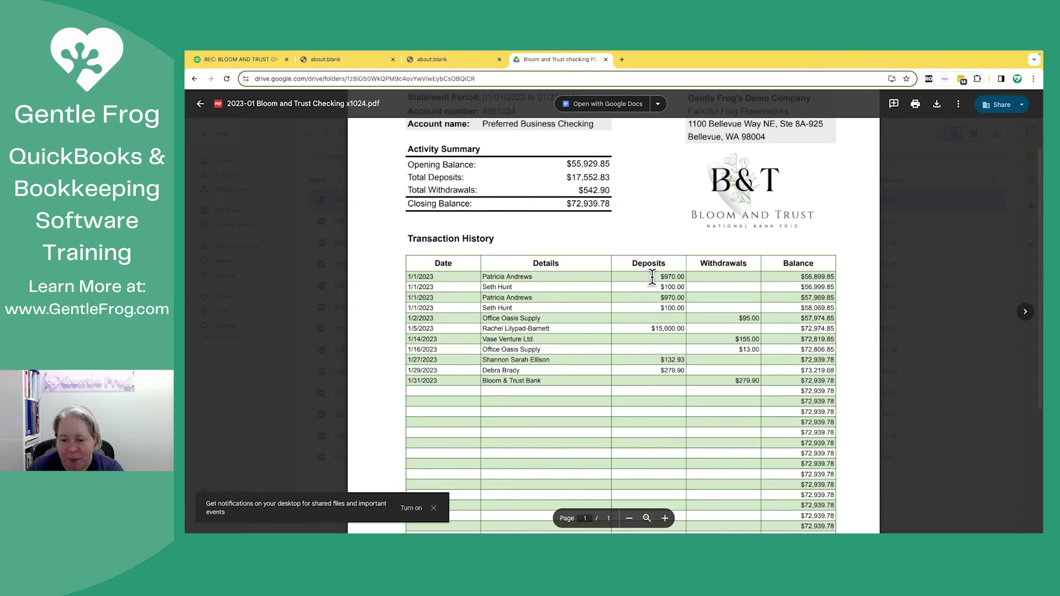
drag(653, 274, 657, 377)
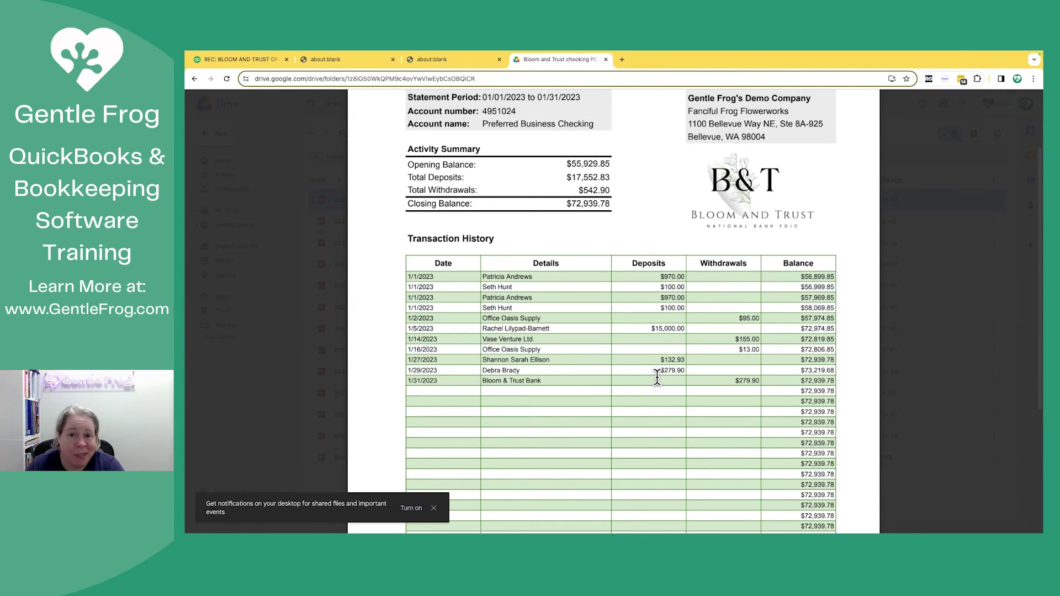